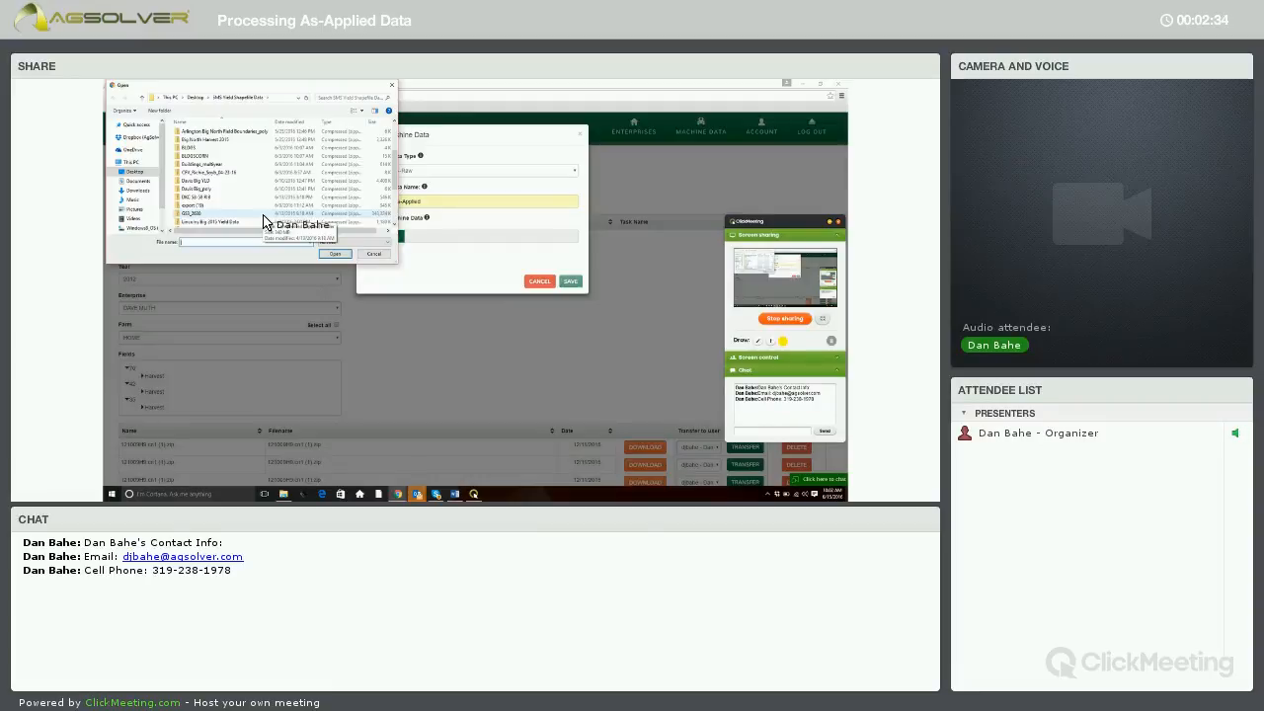
Choose the compressed file GS3_2630 from the SMS Yield Shapefile Data folder as the As-Applied machine data to upload.
{"action": "left_click", "coordinate": [264, 213]}
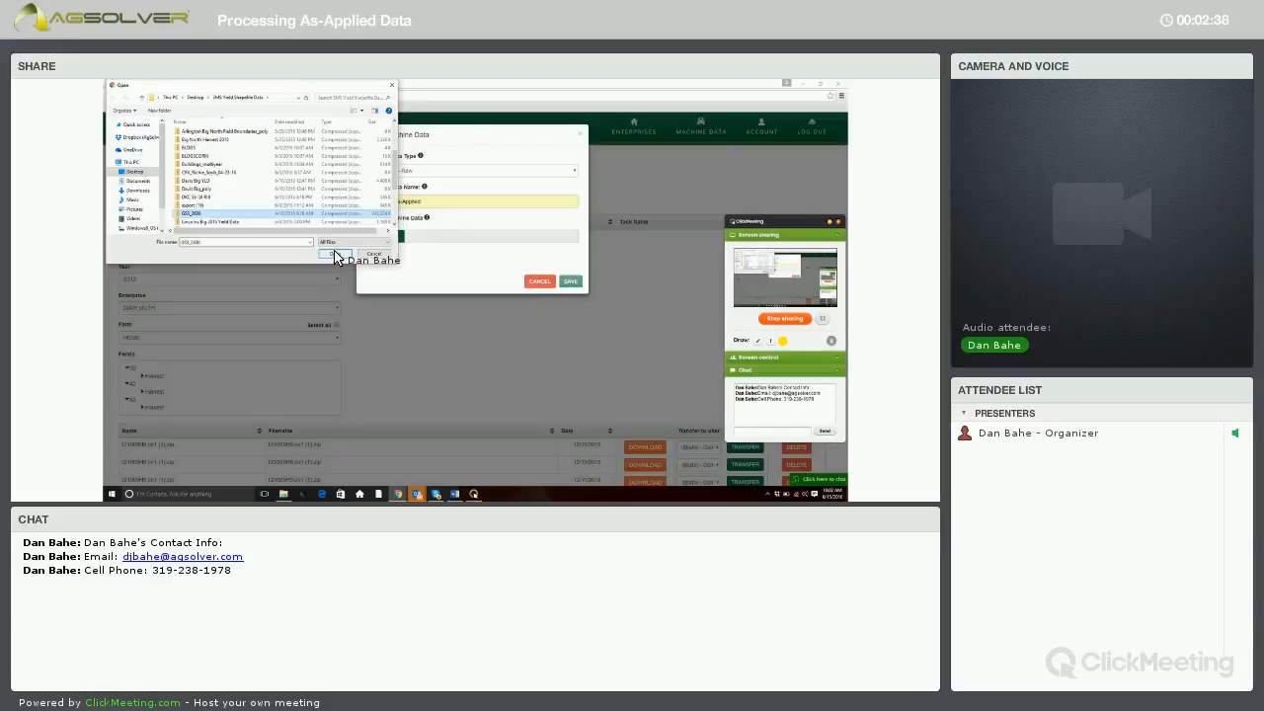
{"action": "left_click", "coordinate": [335, 254]}
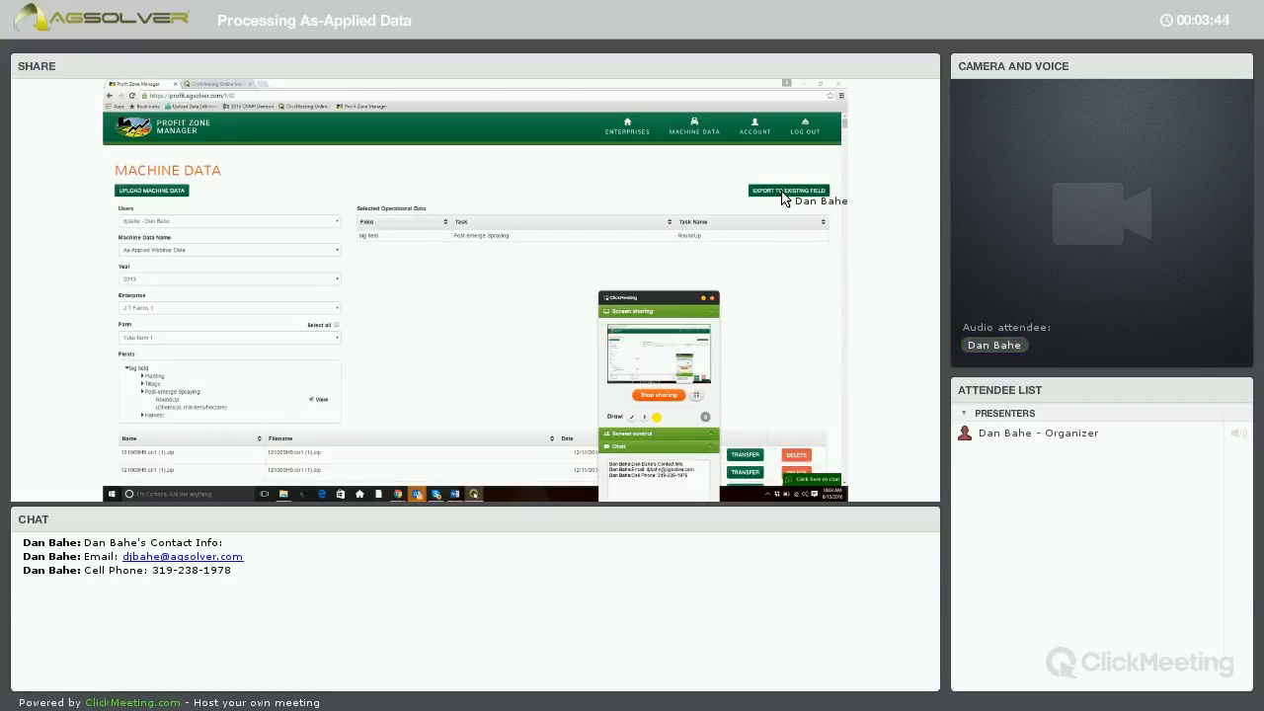
Set up an export to the existing Davis Big field, with data name "As-Applied Data" and as-applied type Herbicide/Insecticide.
{"action": "left_click", "coordinate": [780, 192]}
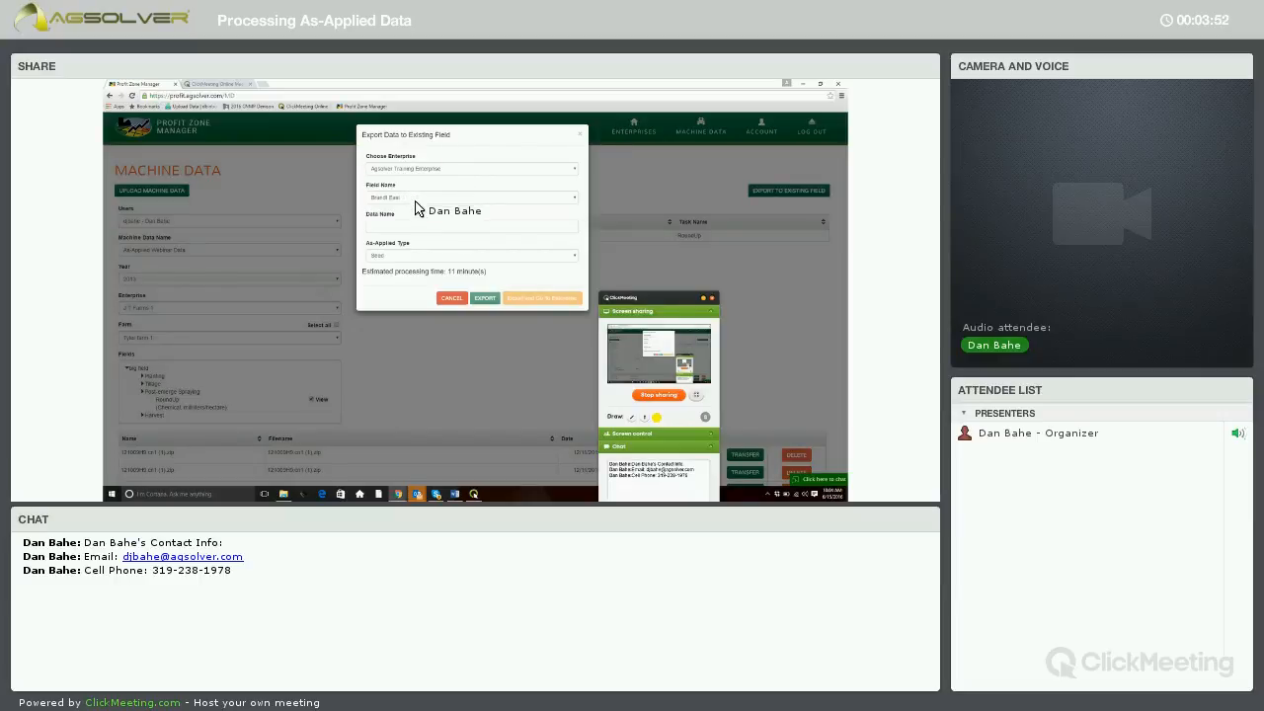
{"action": "left_click", "coordinate": [416, 201]}
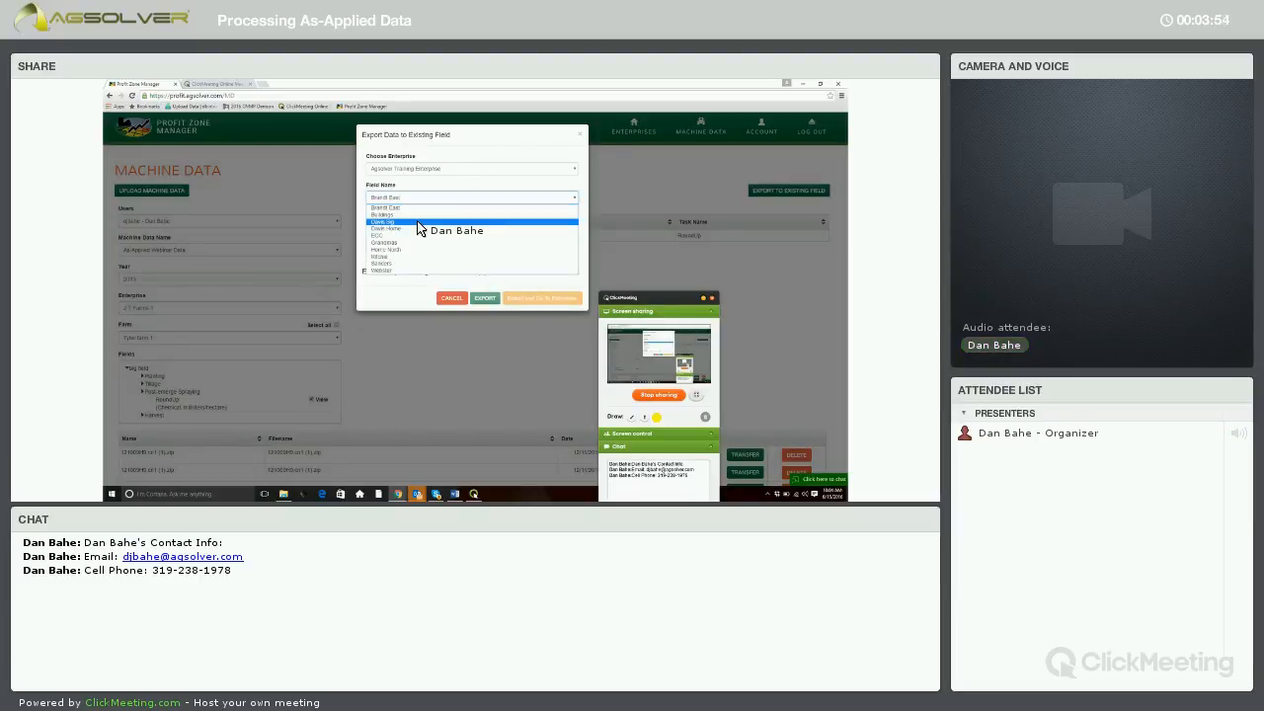
{"action": "left_click", "coordinate": [418, 222]}
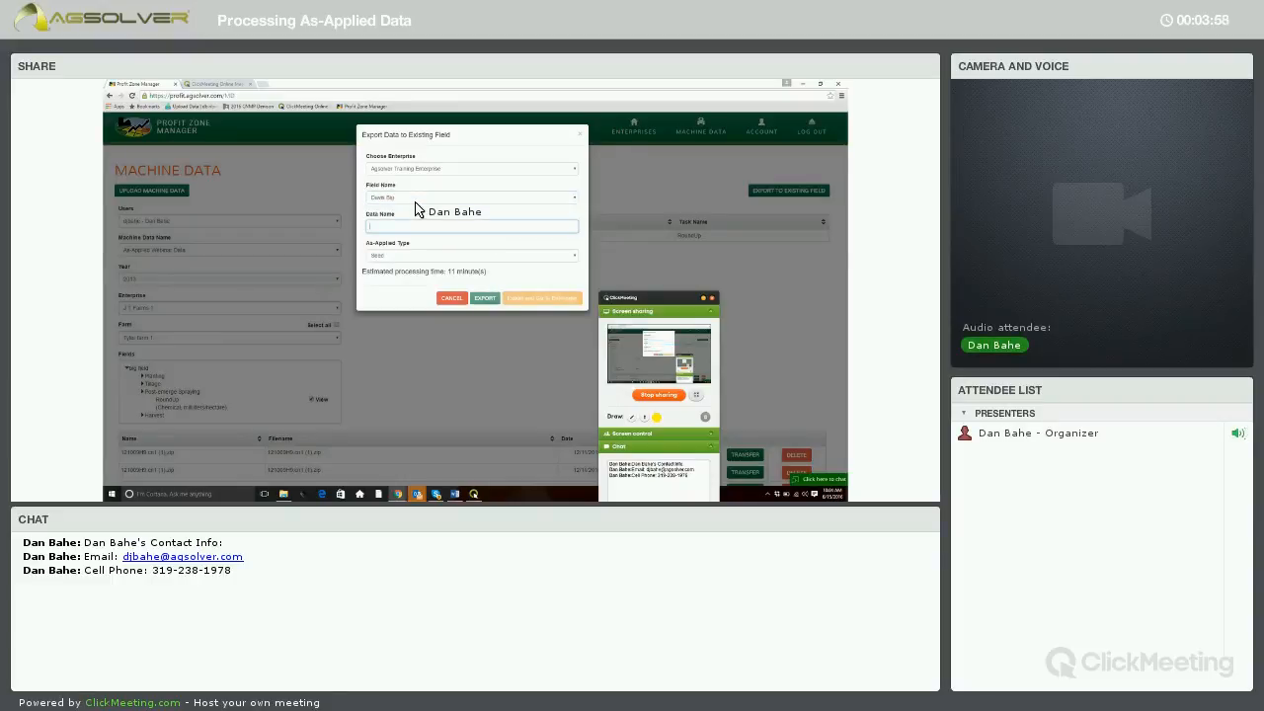
{"action": "type", "text": "All"}
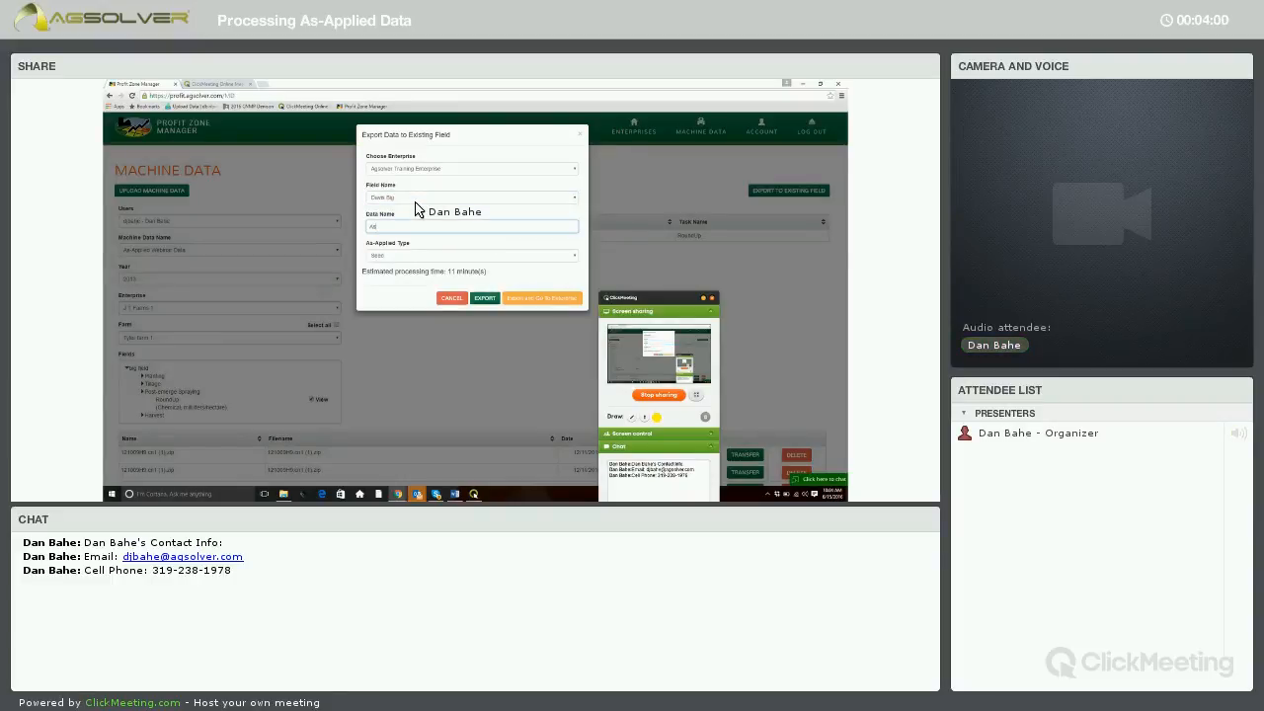
{"action": "type", "text": "ied Data"}
{"action": "left_click", "coordinate": [451, 255]}
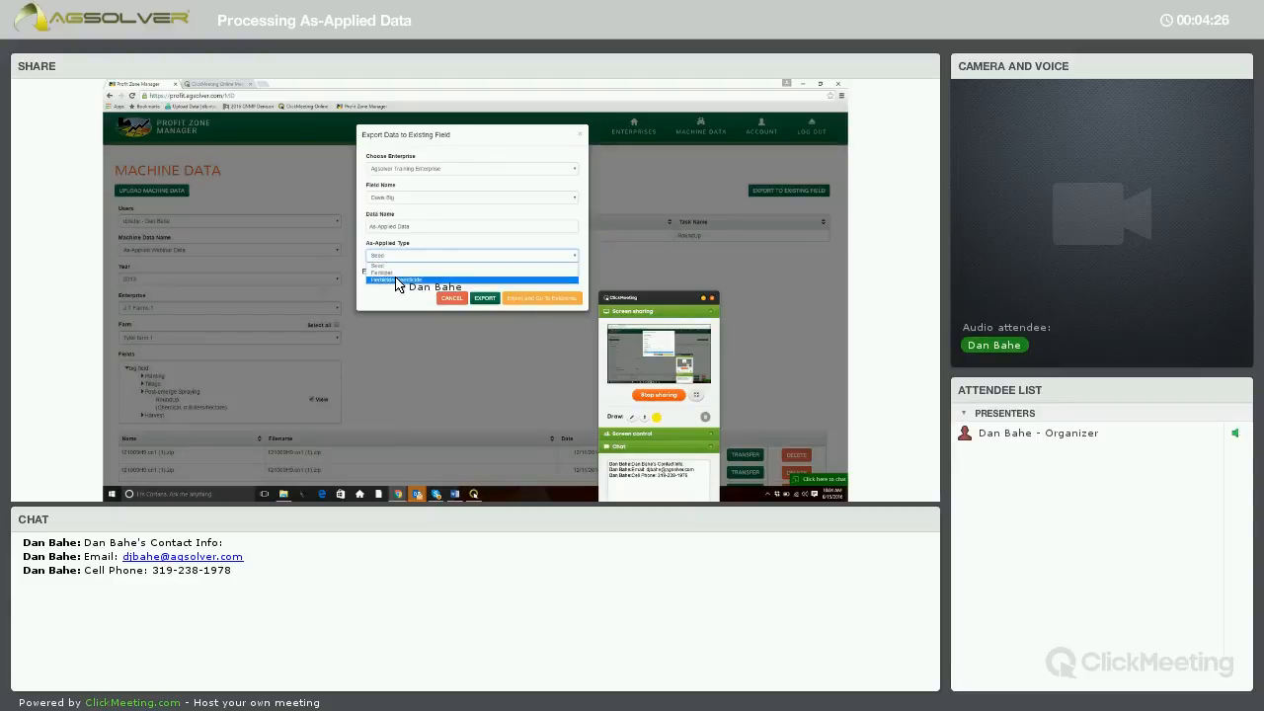
{"action": "left_click", "coordinate": [398, 280]}
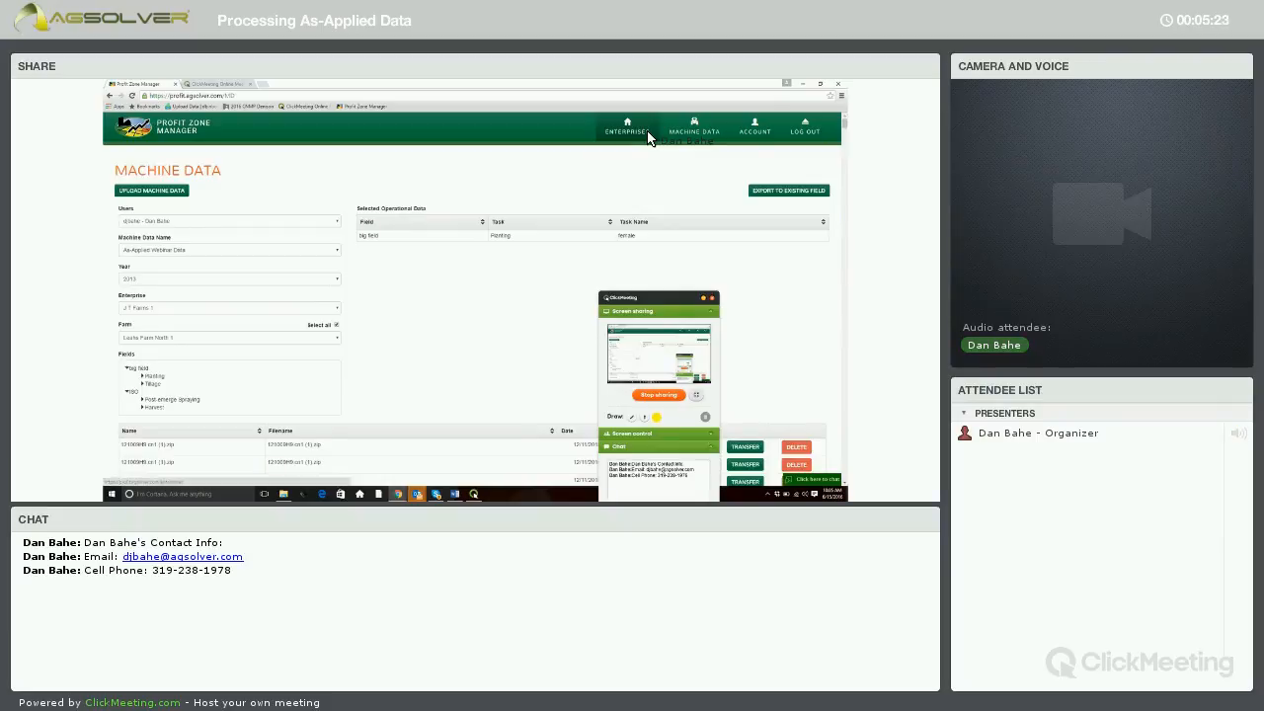
Open the AgSolver Training Enterprise from the enterprises list.
{"action": "left_click", "coordinate": [648, 137]}
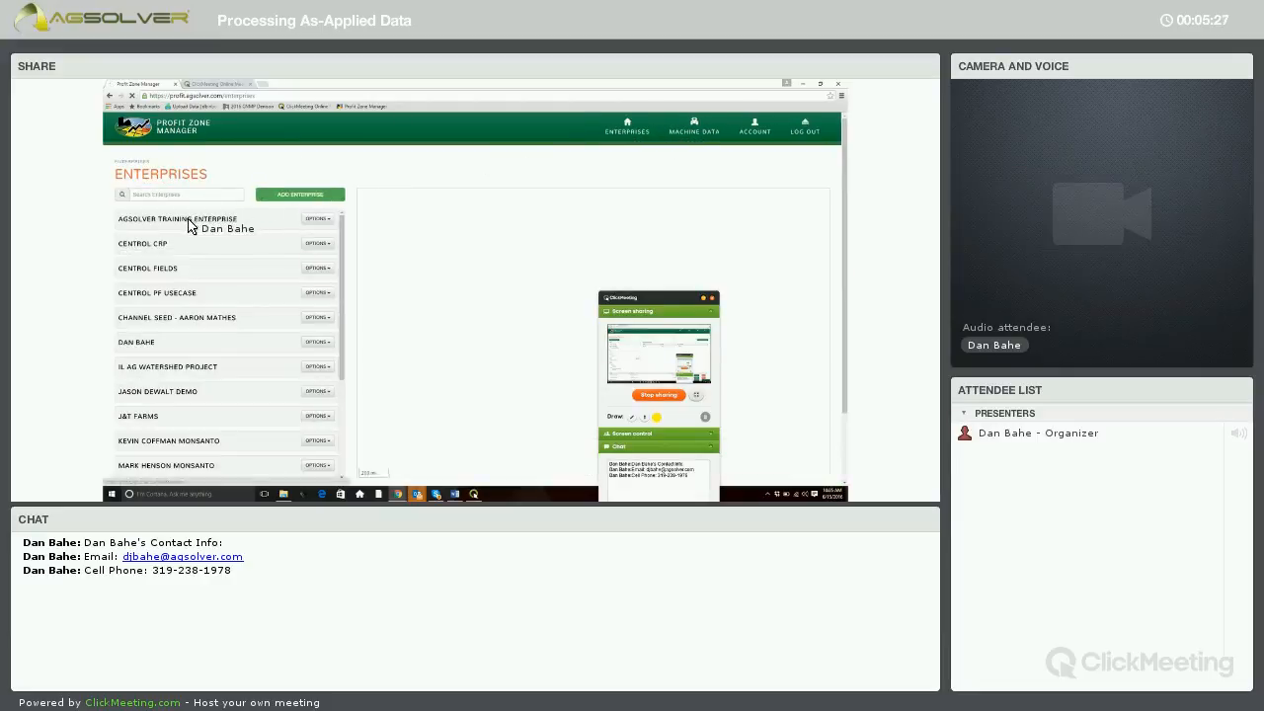
{"action": "left_click", "coordinate": [191, 225]}
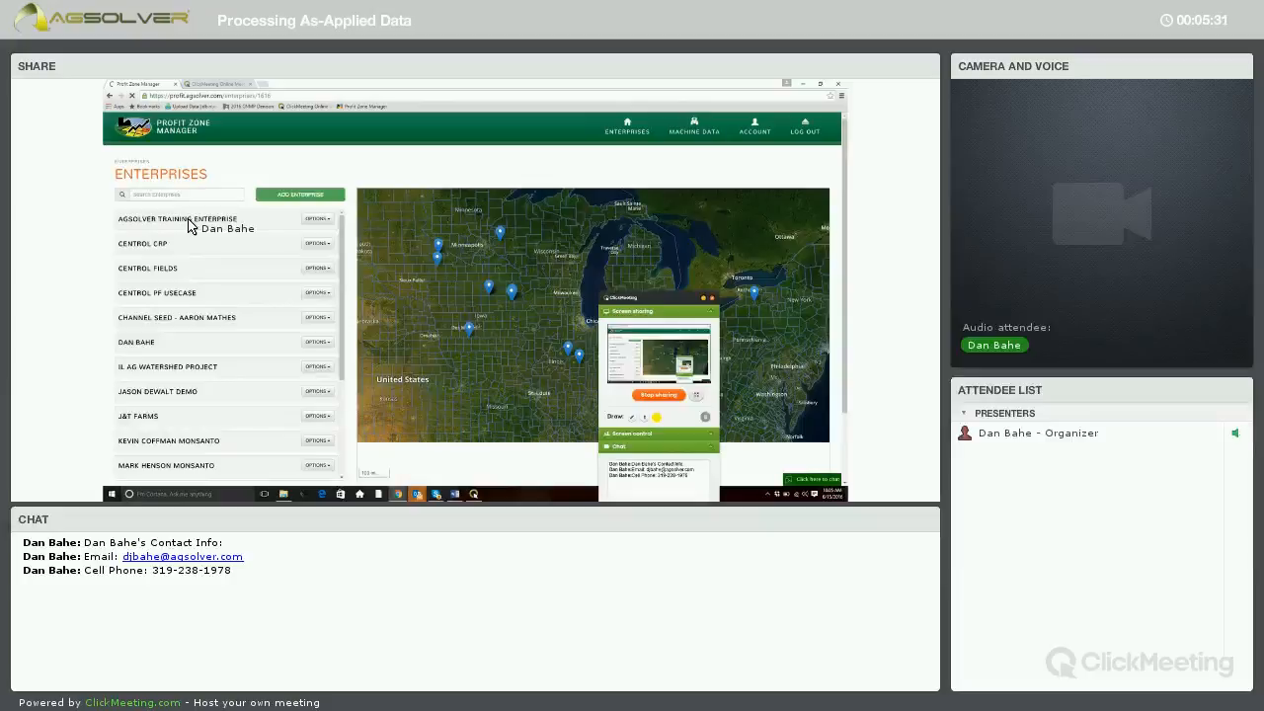
{"action": "left_click", "coordinate": [820, 194]}
{"action": "left_click", "coordinate": [788, 207]}
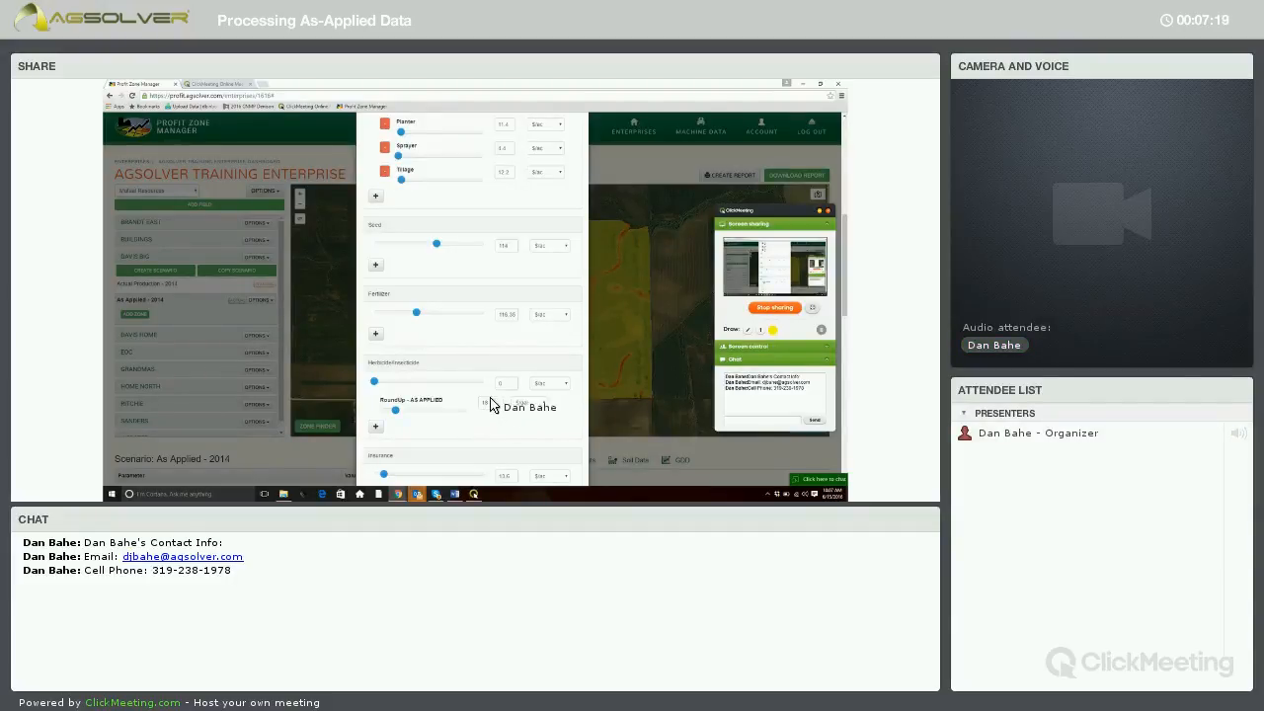
Save the scenario budget containing the as-applied RoundUp expense for Davis Big's As Applied - 2014 scenario.
{"action": "scroll", "coordinate": [513, 425], "scroll_direction": "up", "scroll_amount": 10}
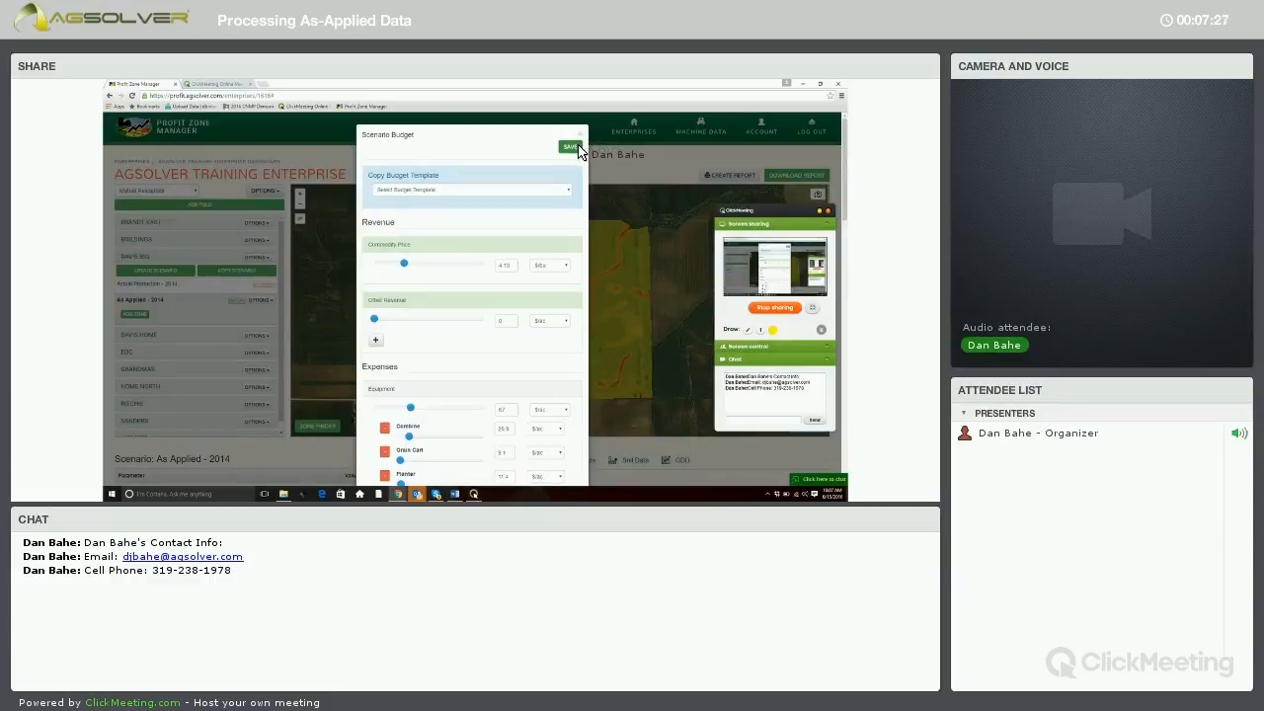
{"action": "left_click", "coordinate": [578, 147]}
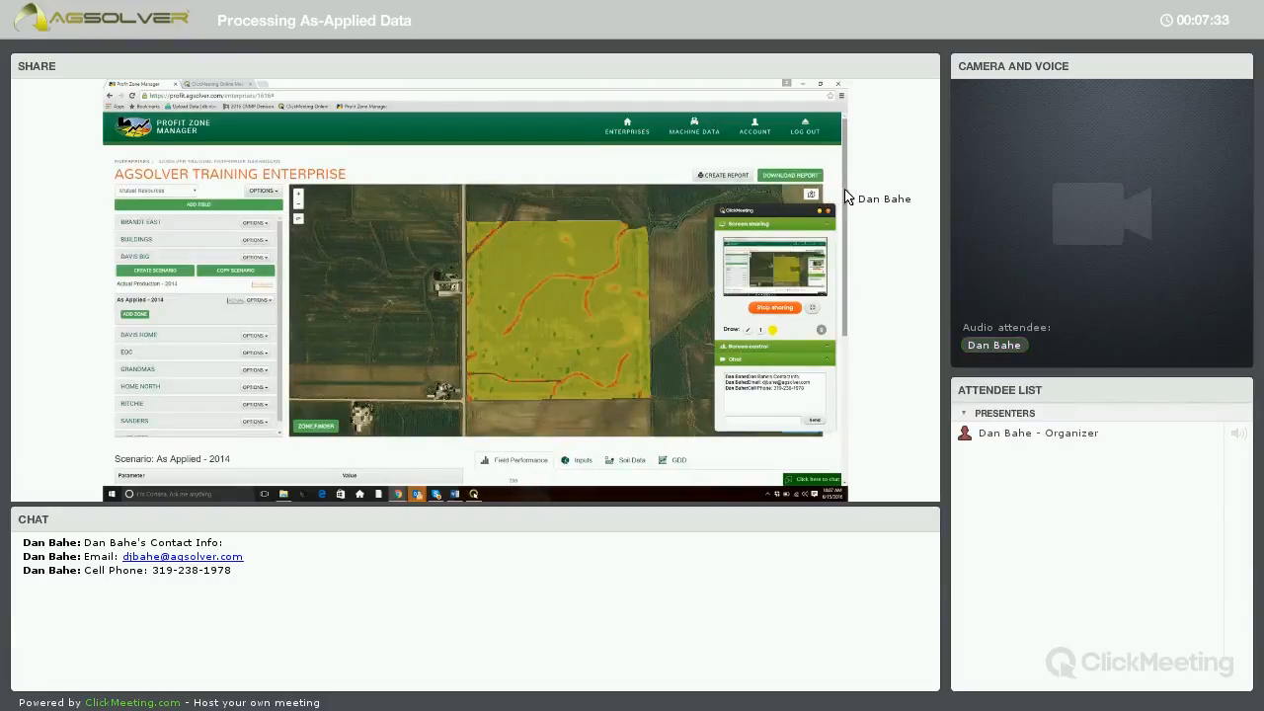
Review the parameter table and field performance chart of the As Applied - 2014 scenario.
{"action": "scroll", "coordinate": [847, 289], "scroll_direction": "down", "scroll_amount": 3}
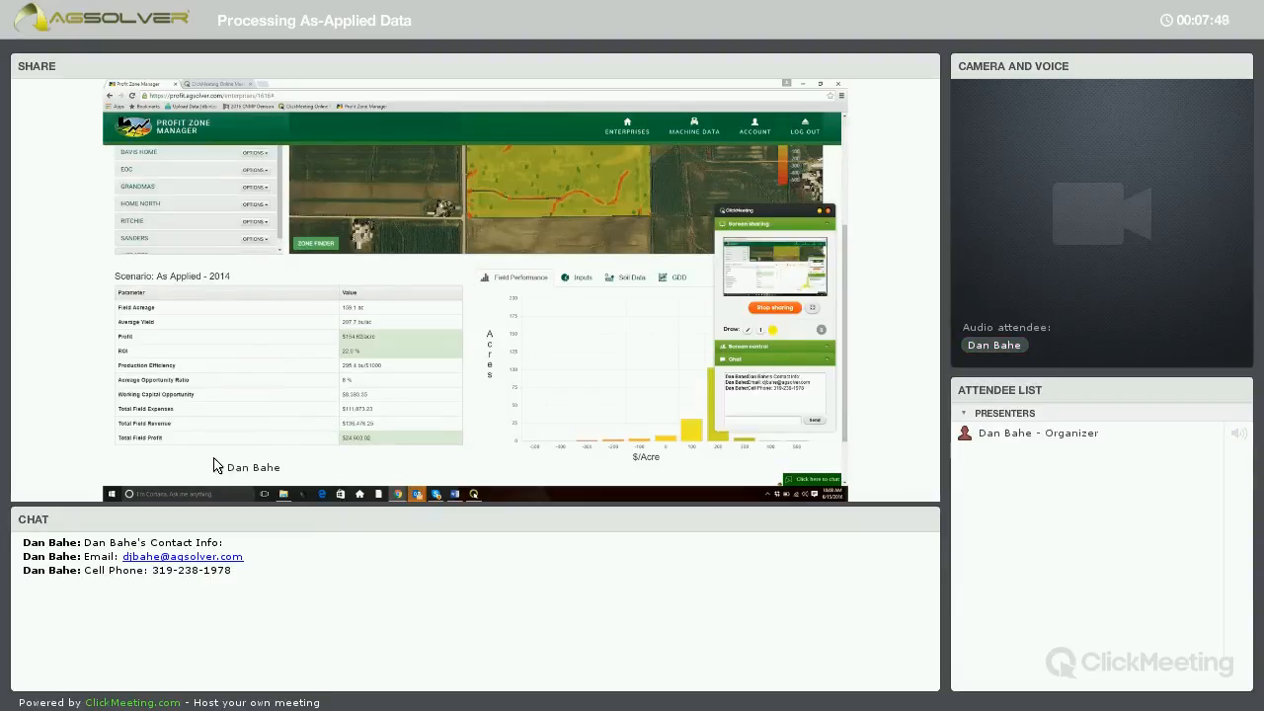
{"action": "scroll", "coordinate": [216, 420], "scroll_direction": "up", "scroll_amount": 1}
{"action": "scroll", "coordinate": [223, 294], "scroll_direction": "up", "scroll_amount": 3}
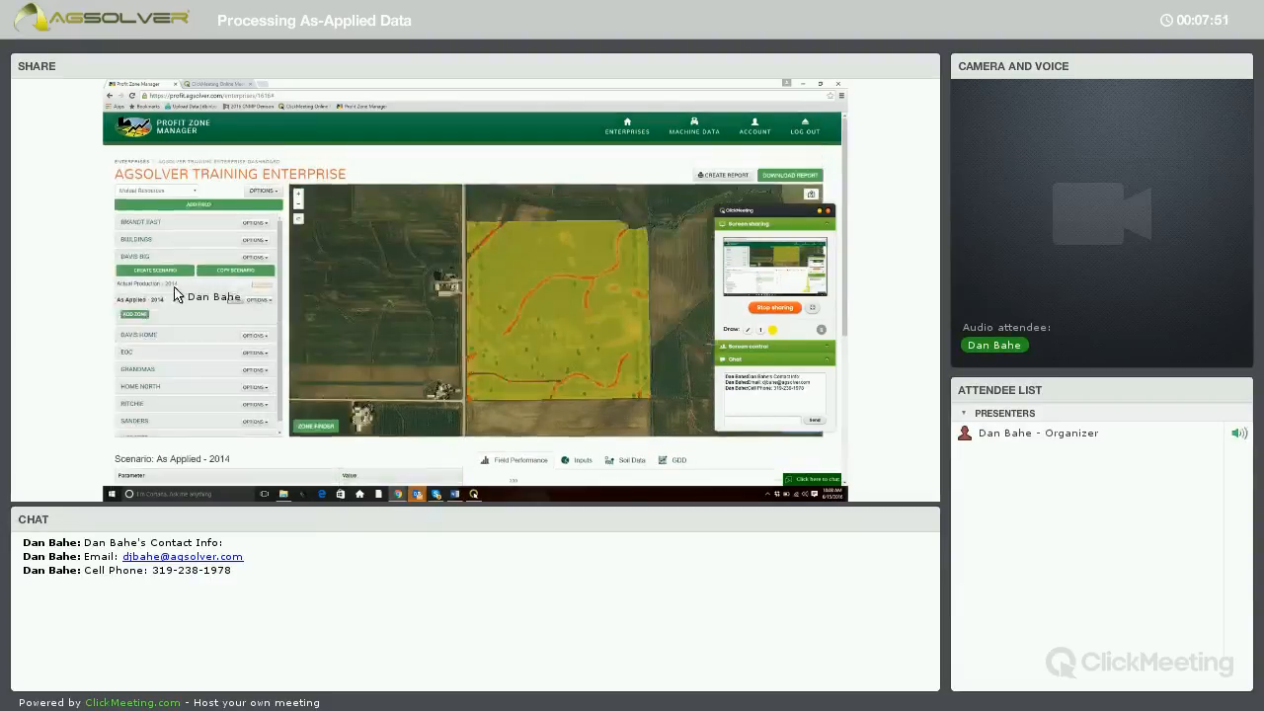
Switch to Davis Big's Actual Production - 2014 scenario and examine its profit figures and field performance chart.
{"action": "left_click", "coordinate": [169, 286]}
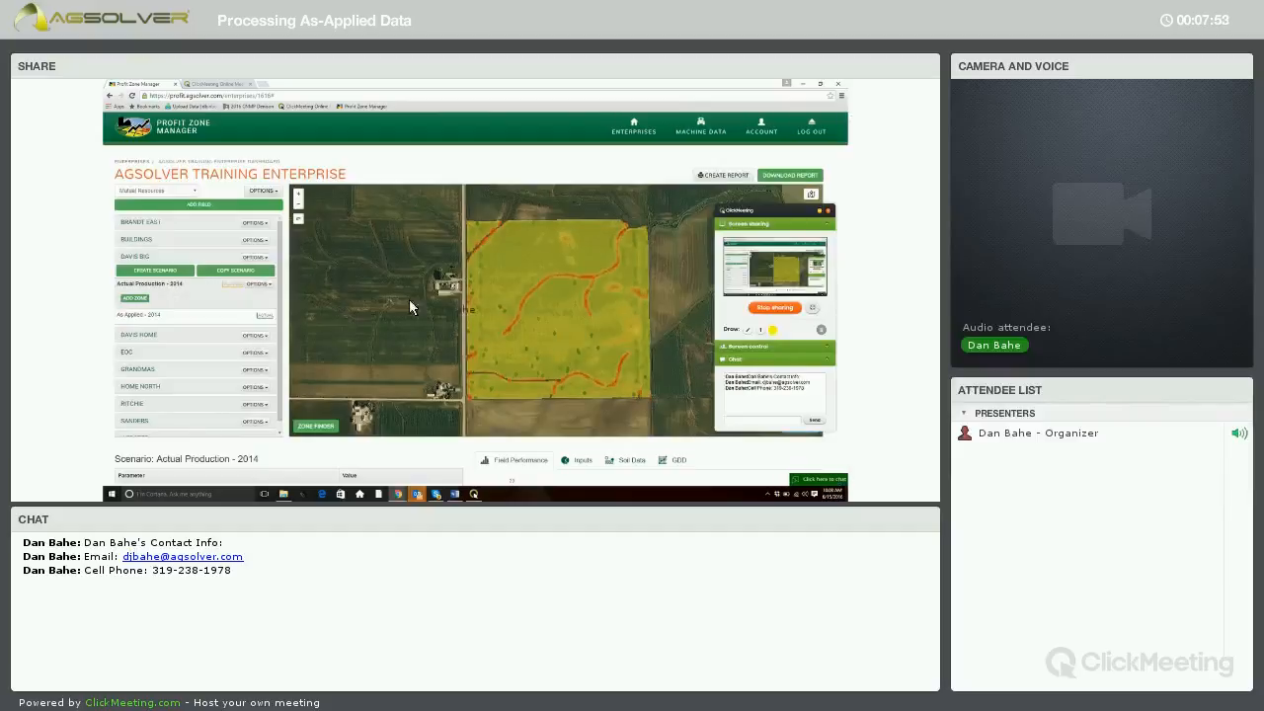
{"action": "scroll", "coordinate": [840, 232], "scroll_direction": "down", "scroll_amount": 1}
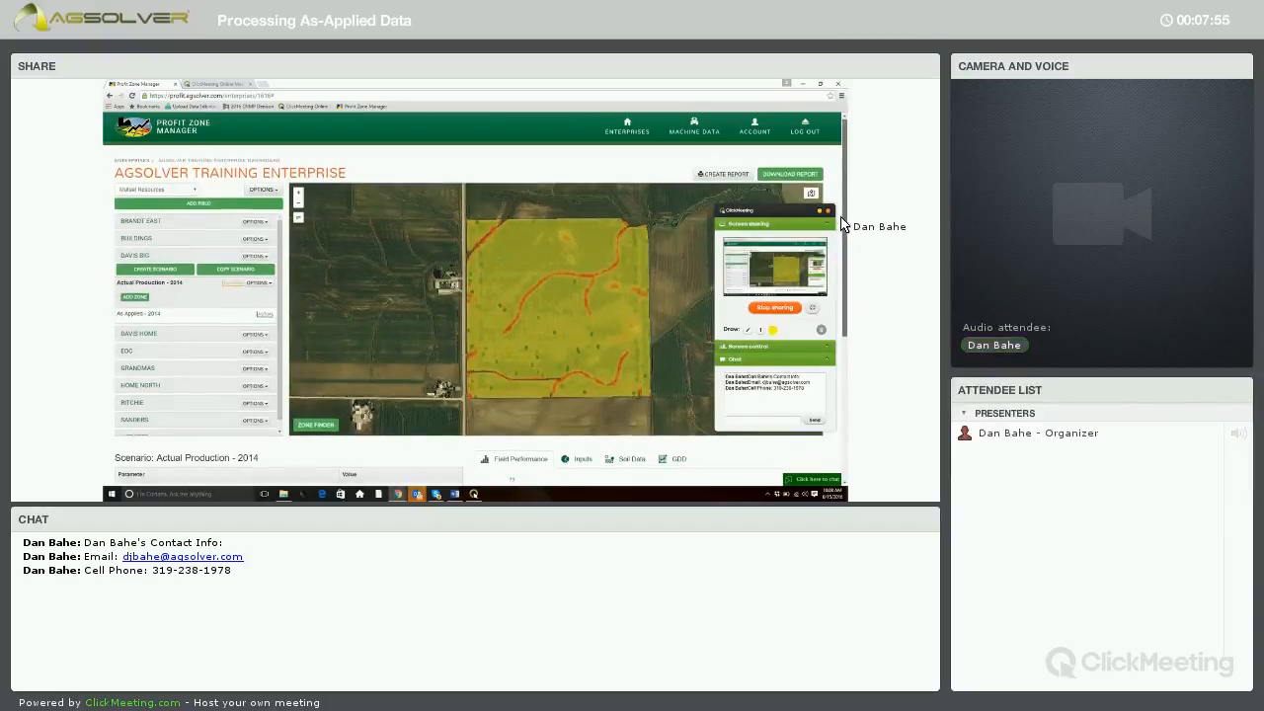
{"action": "scroll", "coordinate": [840, 232], "scroll_direction": "down", "scroll_amount": 1}
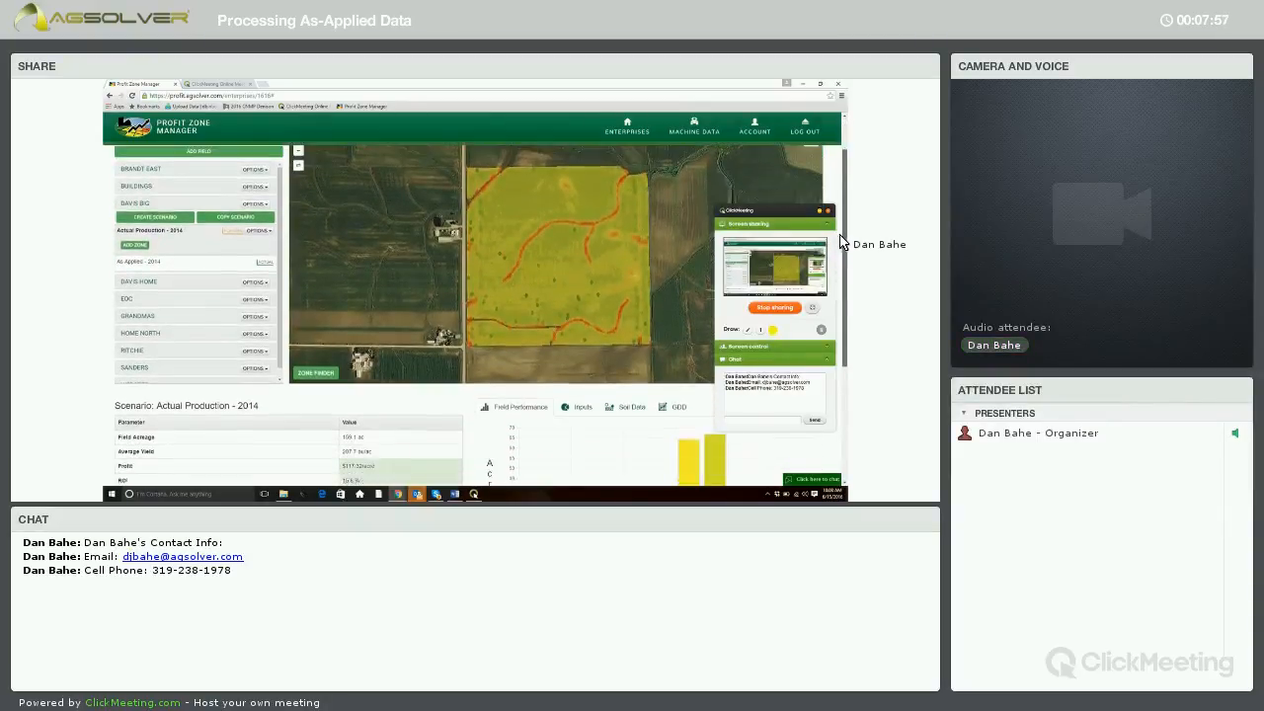
{"action": "scroll", "coordinate": [848, 255], "scroll_direction": "up", "scroll_amount": 1}
{"action": "left_click_drag", "start_coordinate": [847, 248], "coordinate": [844, 312]}
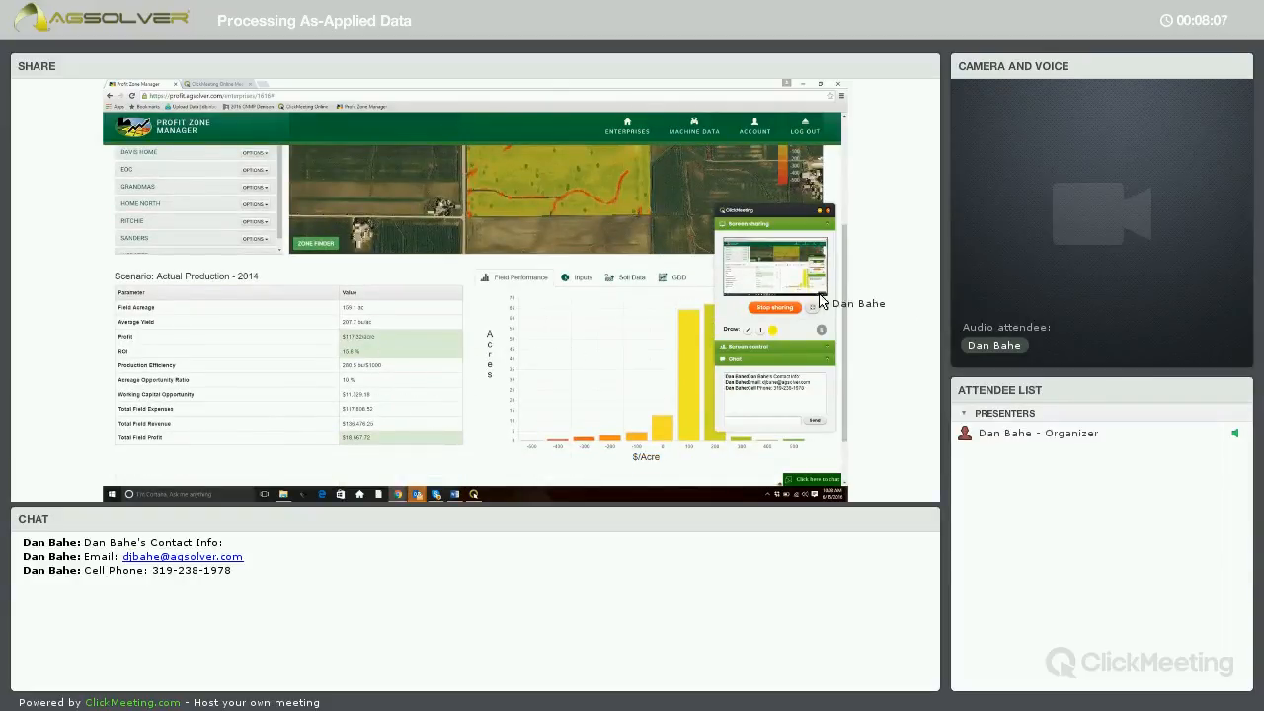
{"action": "left_click_drag", "start_coordinate": [841, 241], "coordinate": [833, 204]}
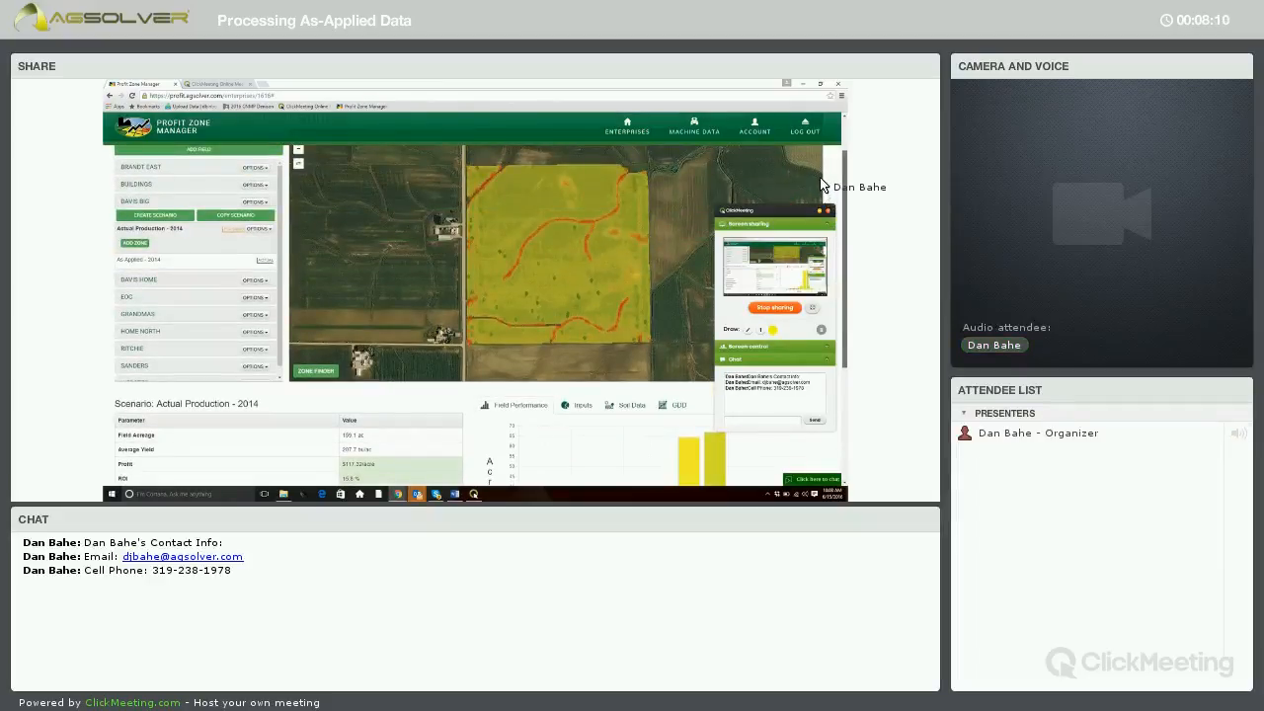
{"action": "scroll", "coordinate": [717, 180], "scroll_direction": "up", "scroll_amount": 2}
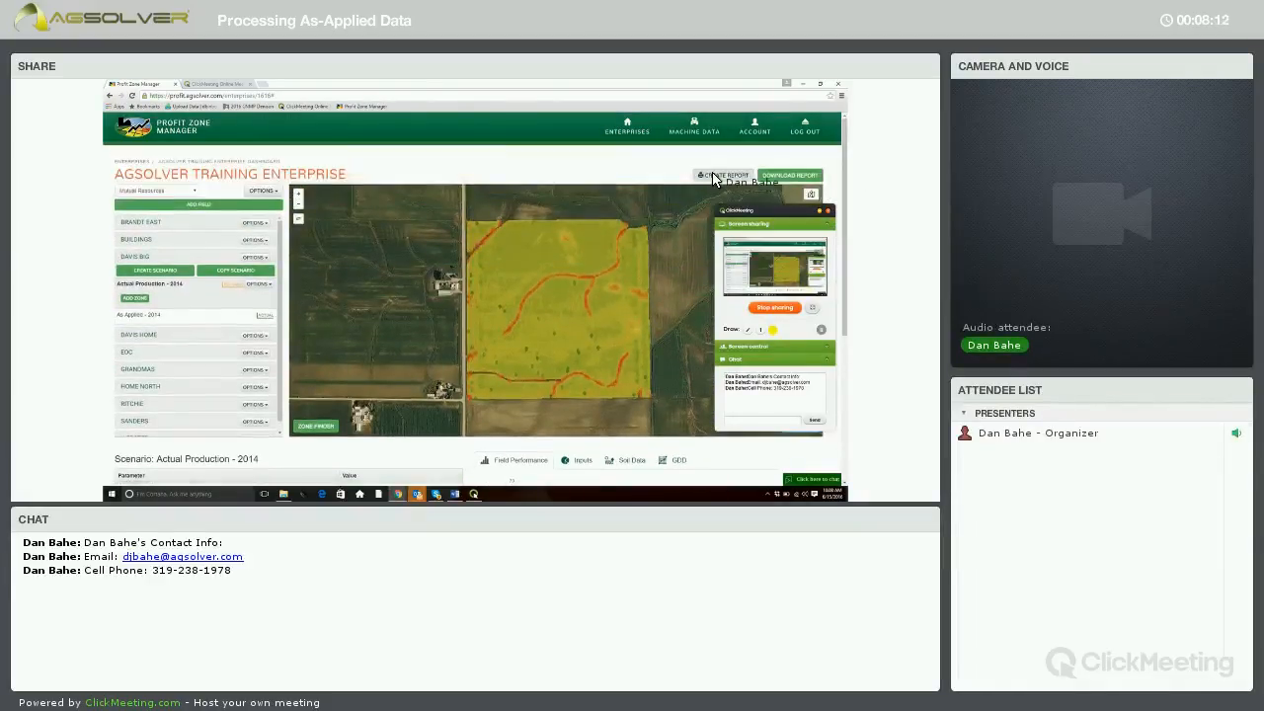
Create a printable report for Davis Big that includes only the As Applied - 2014 scenario.
{"action": "left_click", "coordinate": [698, 179]}
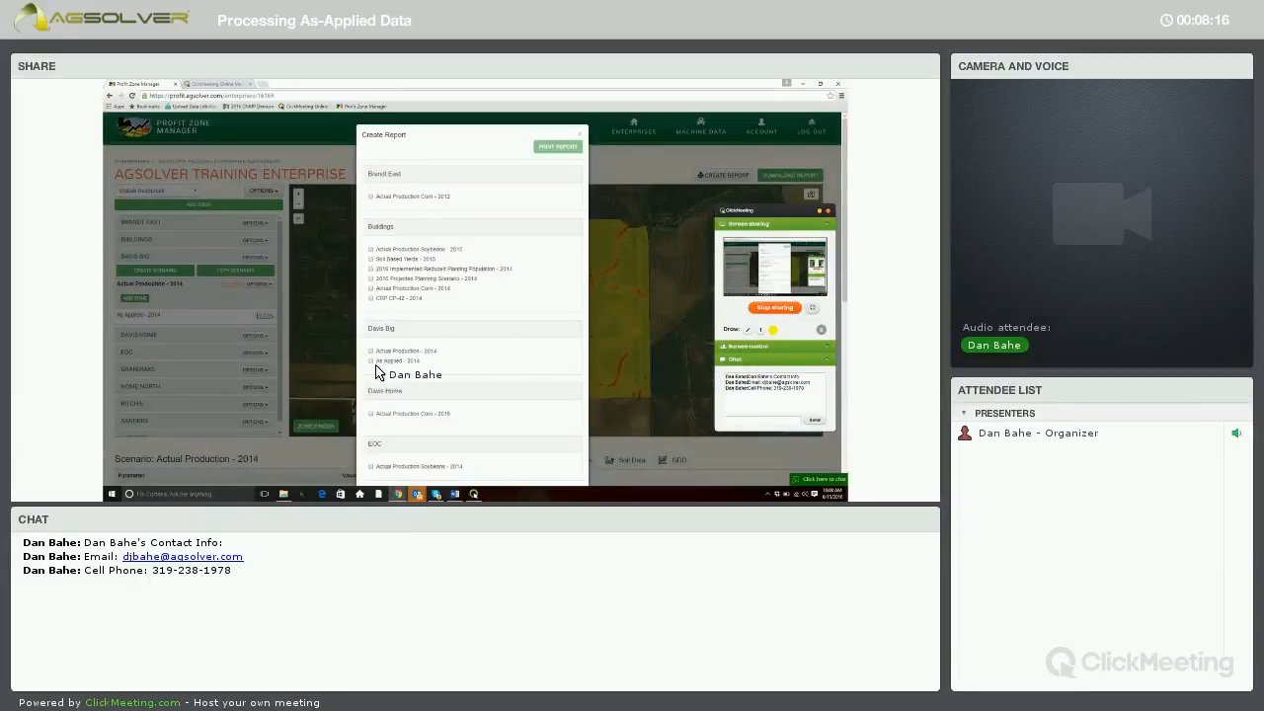
{"action": "scroll", "coordinate": [375, 367], "scroll_direction": "up", "scroll_amount": 1}
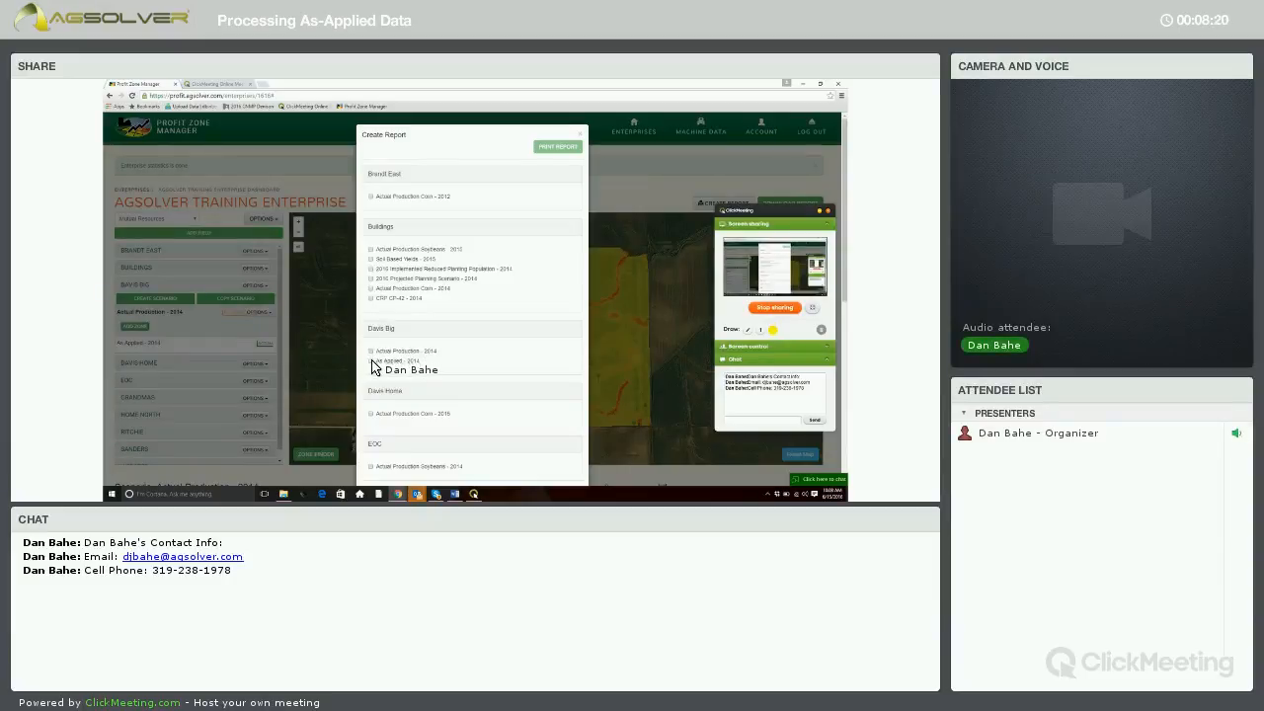
{"action": "left_click", "coordinate": [372, 362]}
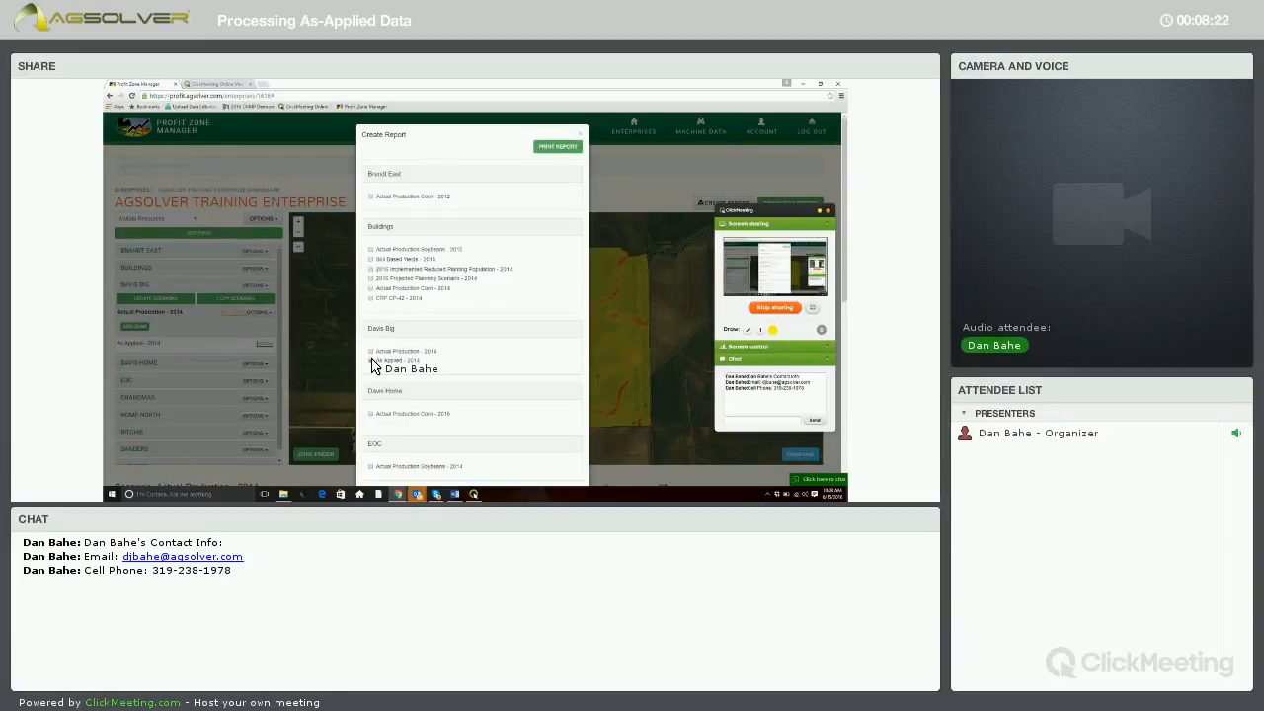
{"action": "scroll", "coordinate": [565, 161], "scroll_direction": "down", "scroll_amount": 1}
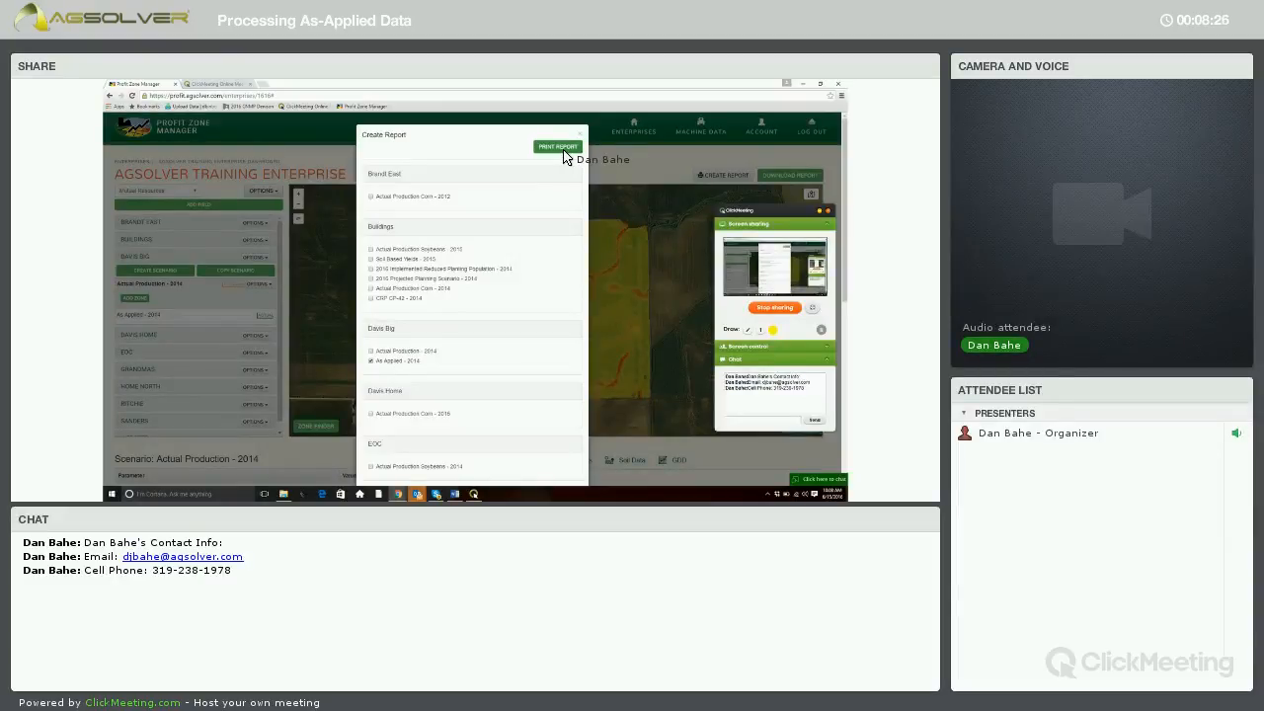
{"action": "left_click", "coordinate": [564, 151]}
{"action": "left_click", "coordinate": [558, 148]}
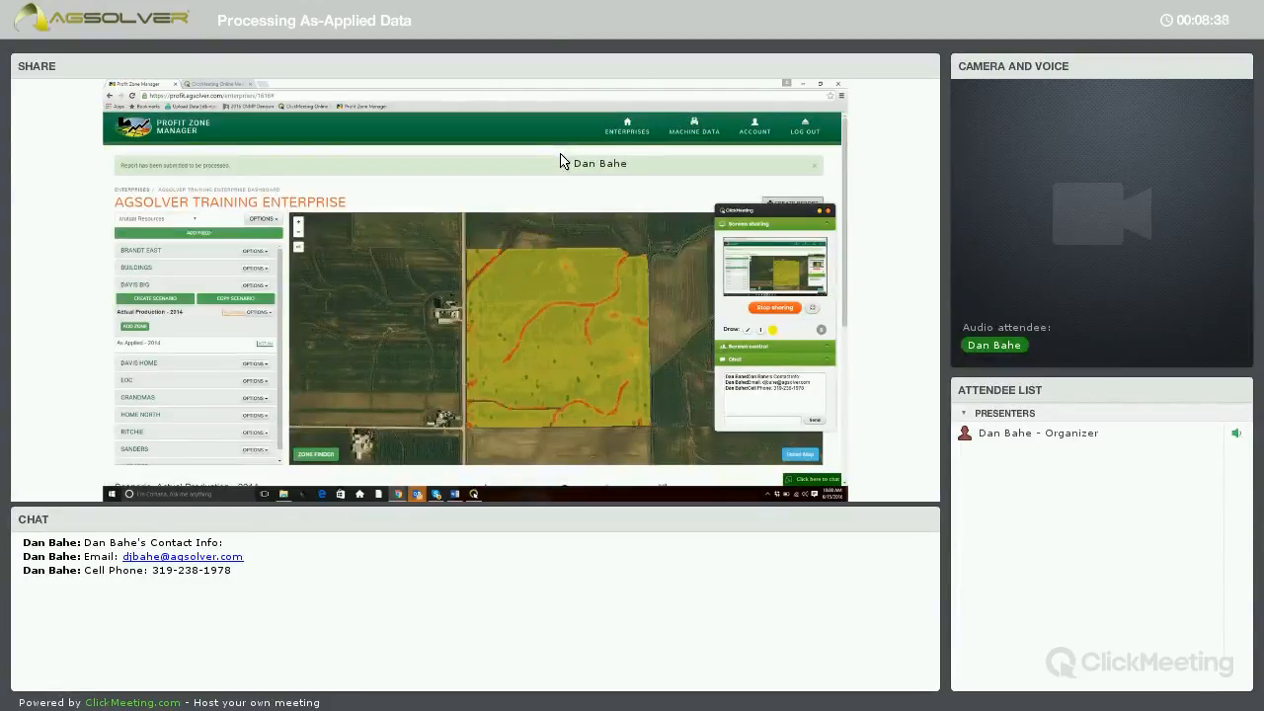
Open the enterprise report and examine the Davis Big as-applied herbicide/insecticide map and its rate legend.
{"action": "left_click", "coordinate": [265, 286]}
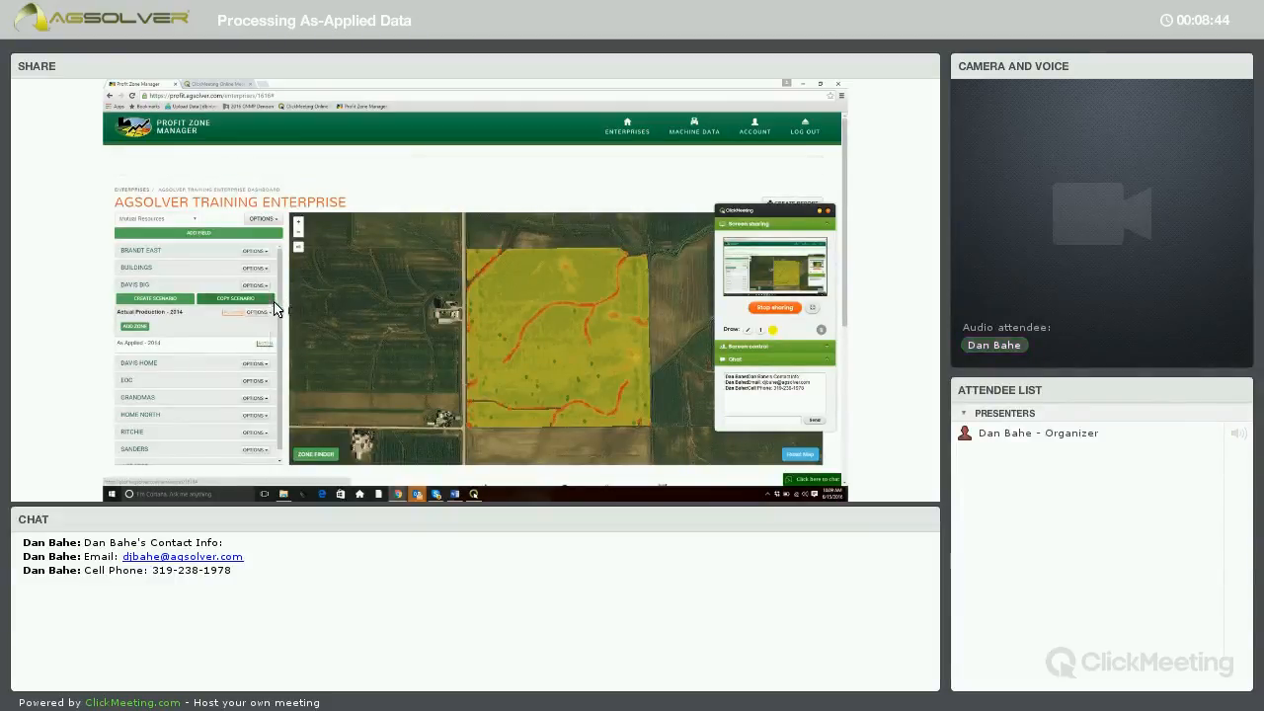
{"action": "left_click", "coordinate": [270, 298]}
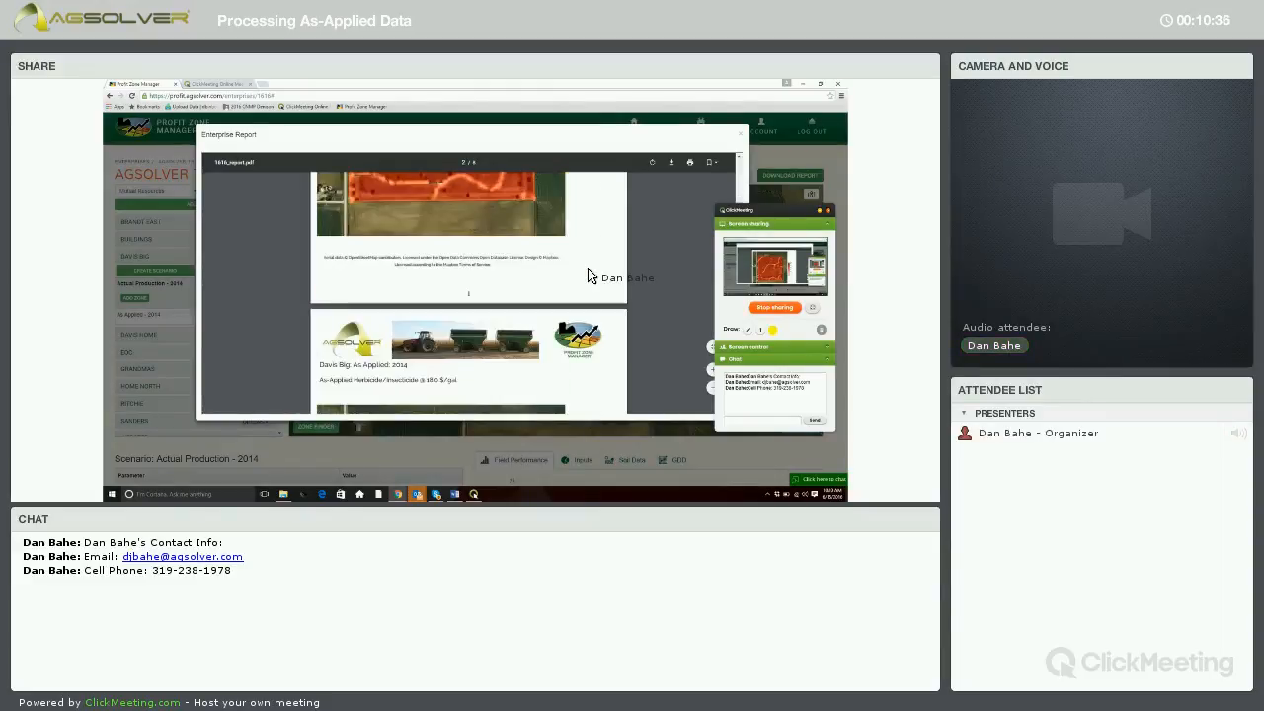
{"action": "scroll", "coordinate": [588, 273], "scroll_direction": "down", "scroll_amount": 1}
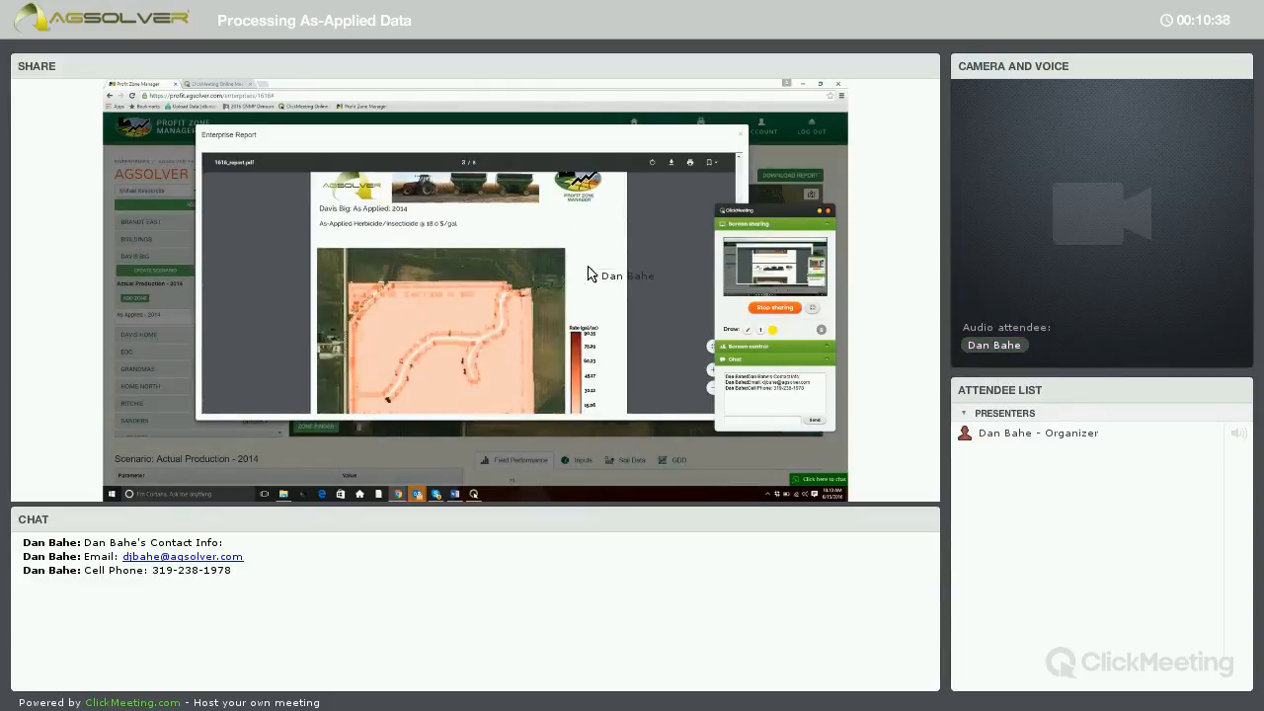
{"action": "scroll", "coordinate": [589, 274], "scroll_direction": "down", "scroll_amount": 2}
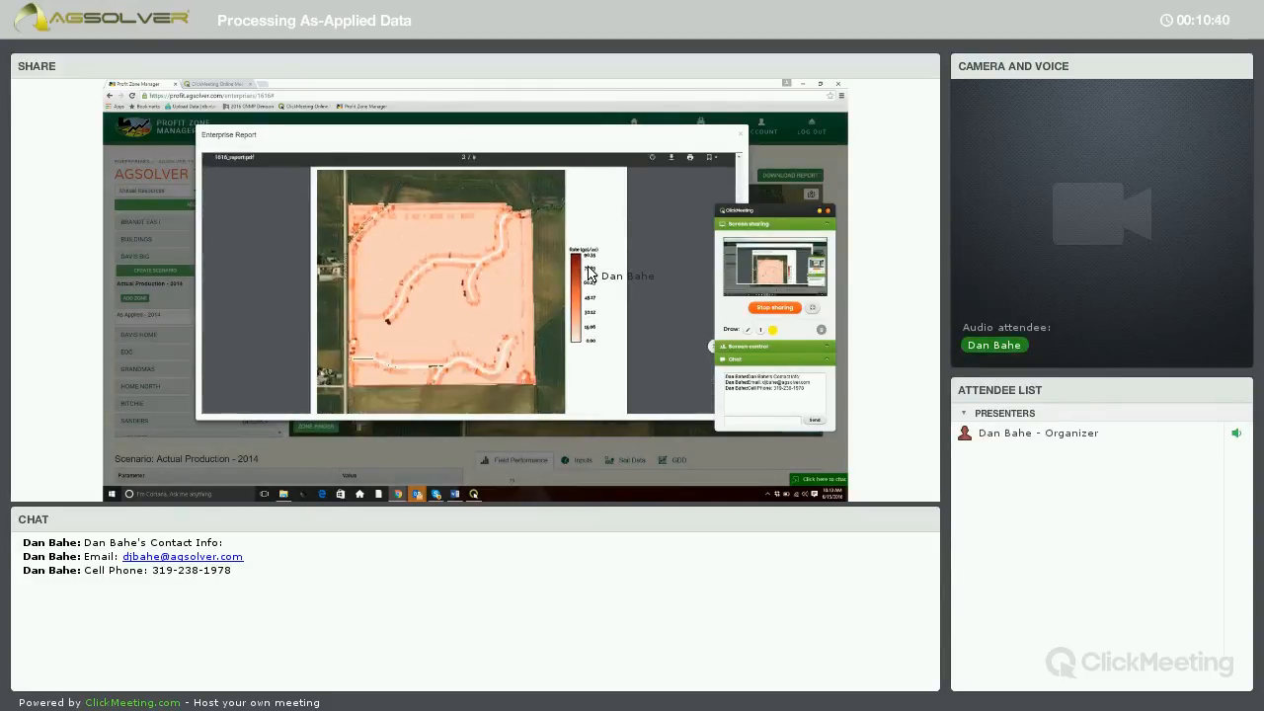